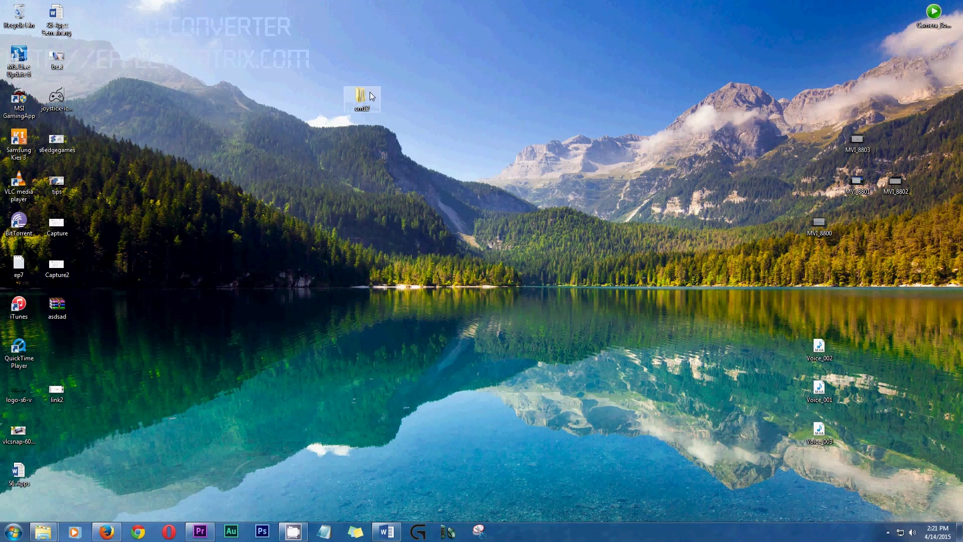
# Open the cm-12.0 zip from the cm12 folder and extract updater-script to the desktop
pyautogui.doubleClick(369, 92)
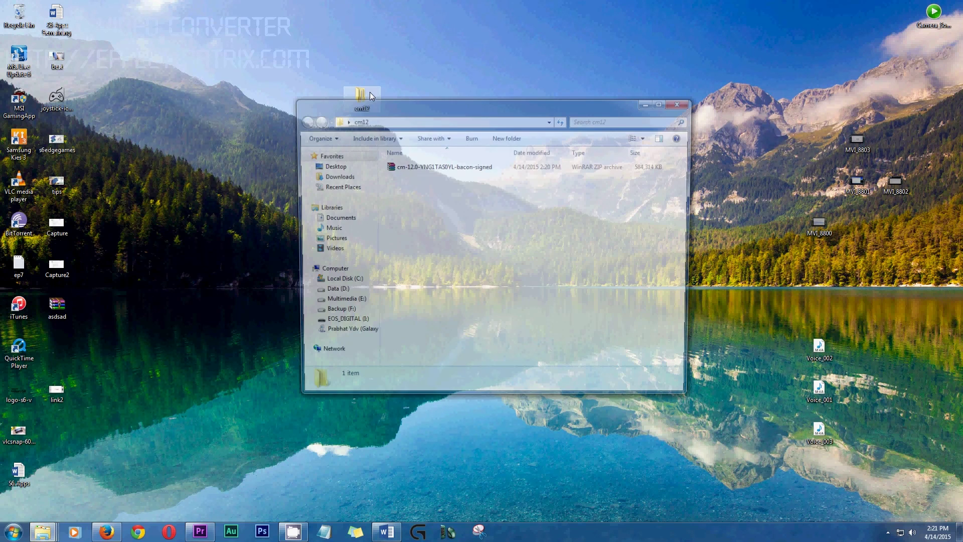
pyautogui.doubleClick(457, 167)
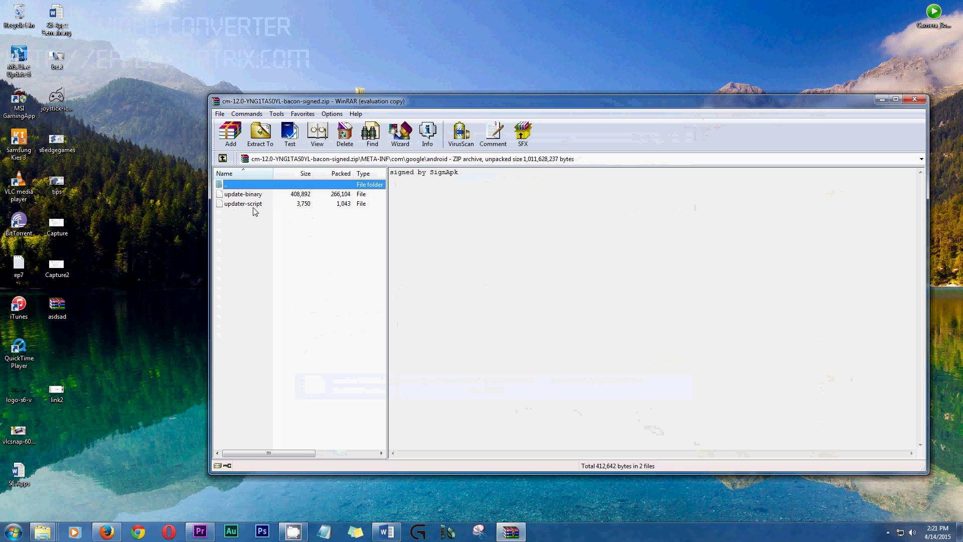
pyautogui.moveTo(246, 203); pyautogui.dragTo(172, 187)
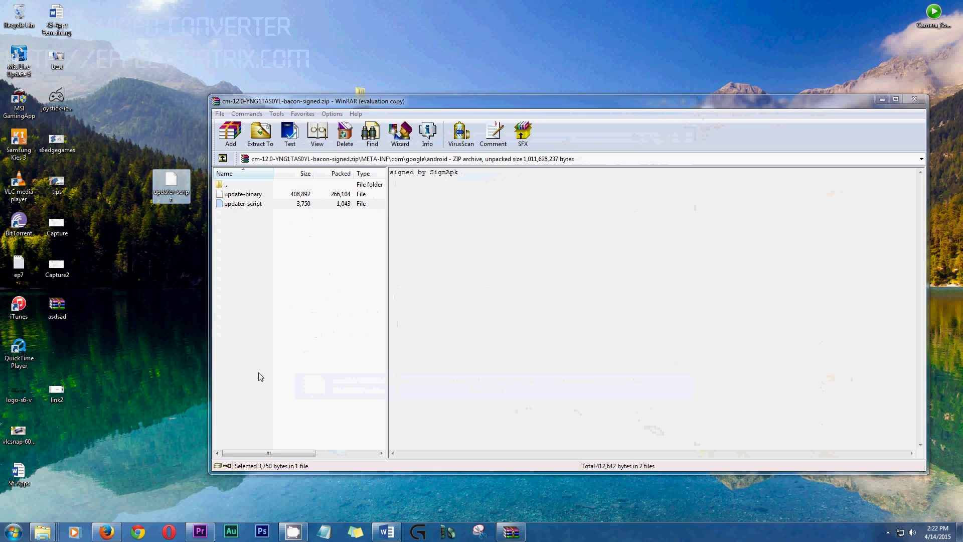
pyautogui.doubleClick(178, 187)
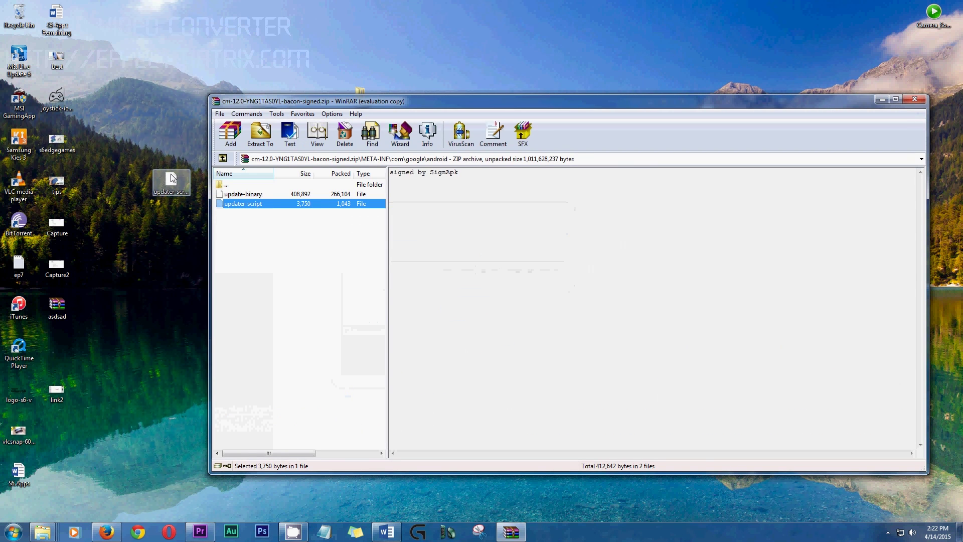
# Add the edited desktop updater-script back into the CM12 zip
pyautogui.click(171, 178)
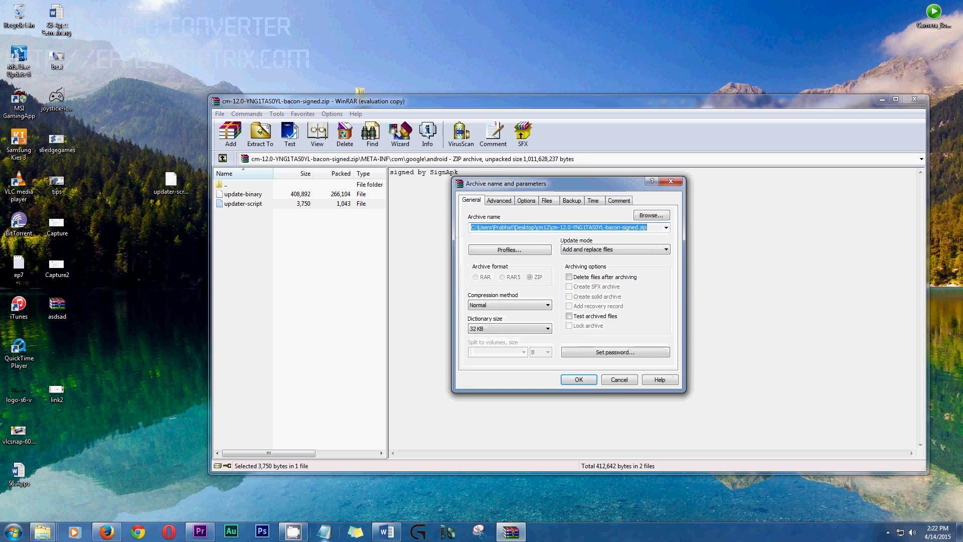
# Confirm updating the CM12 archive with the edited updater-script, then close WinRAR
pyautogui.click(577, 380)
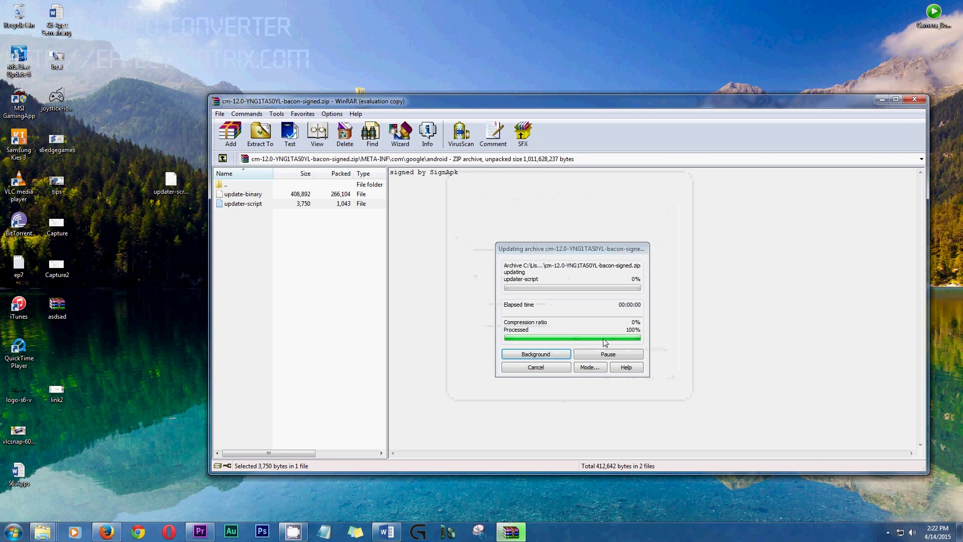
pyautogui.click(914, 100)
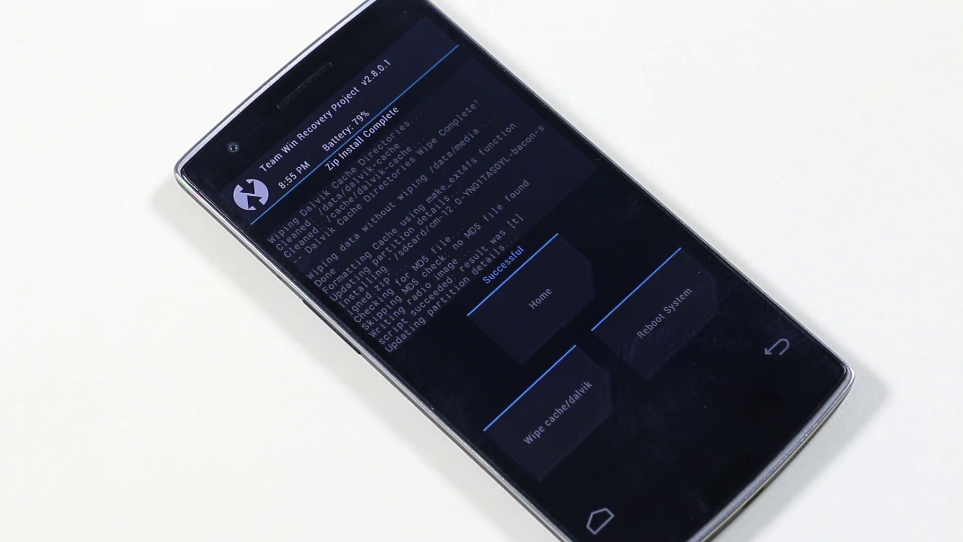
# Reboot into Cyanogen OS, start the setup wizard, and set brightness to maximum
pyautogui.click(655, 316)
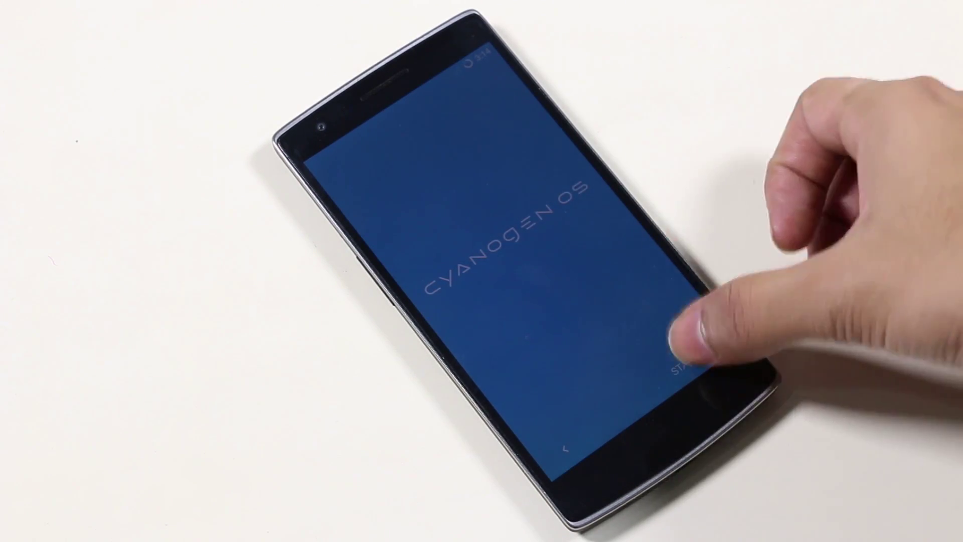
pyautogui.click(681, 362)
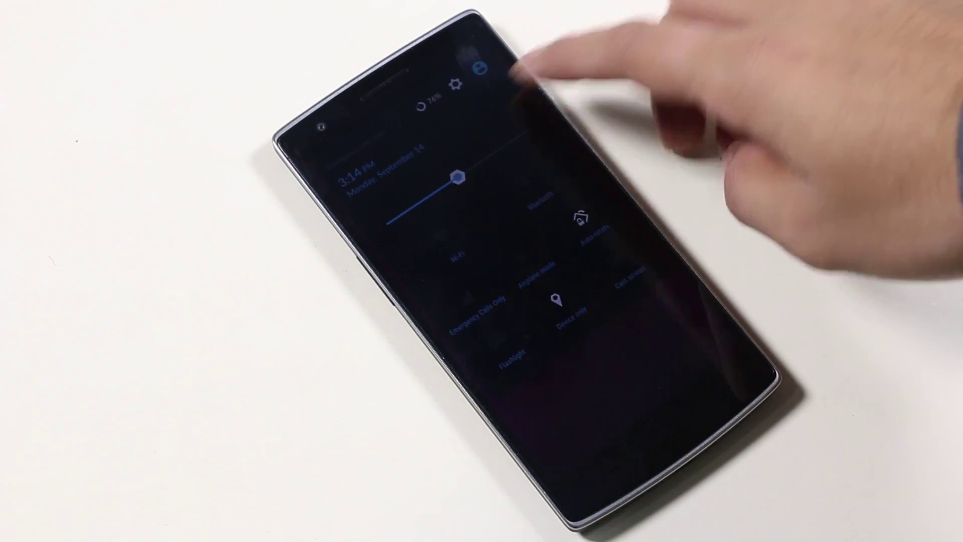
pyautogui.moveTo(473, 161); pyautogui.dragTo(527, 130)
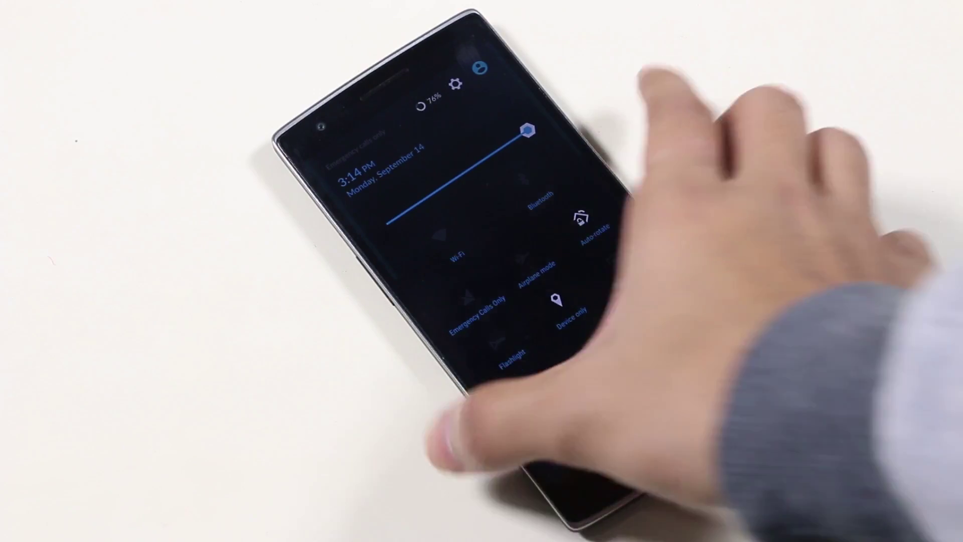